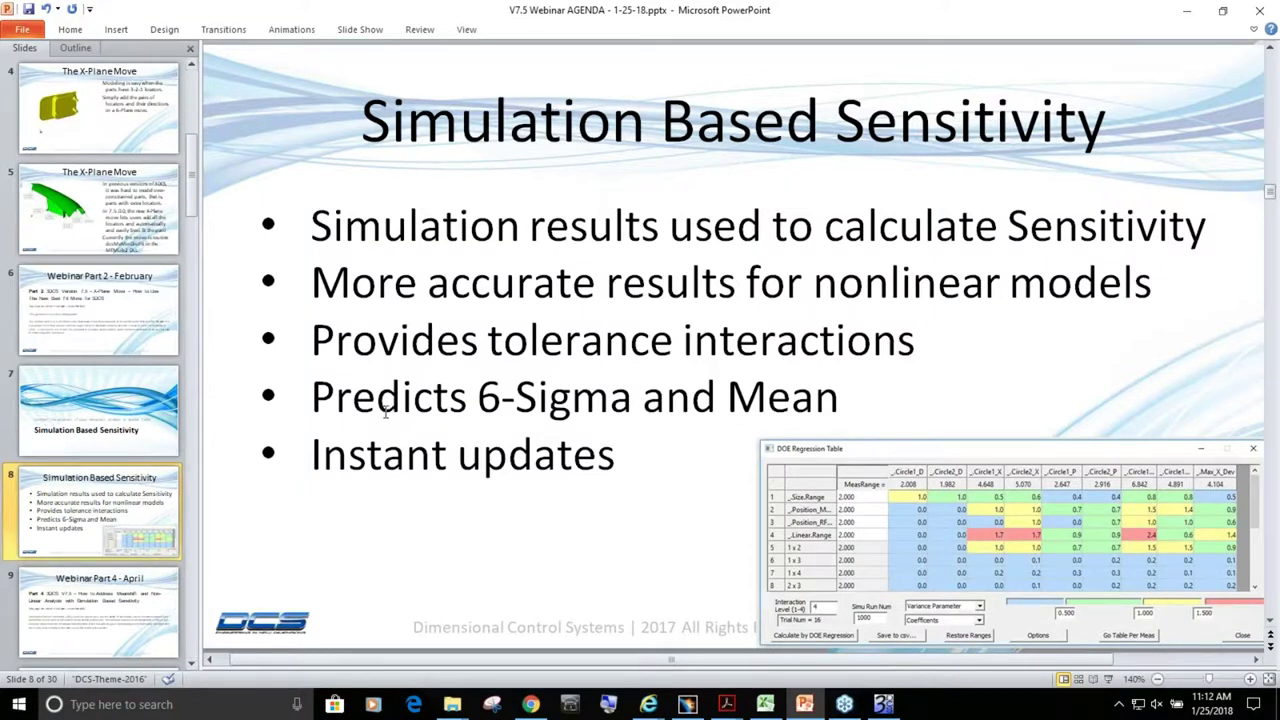
- Go to slide 9, 'Webinar Part 4 - April', in the thumbnail pane
scroll(147, 526, down, 1)
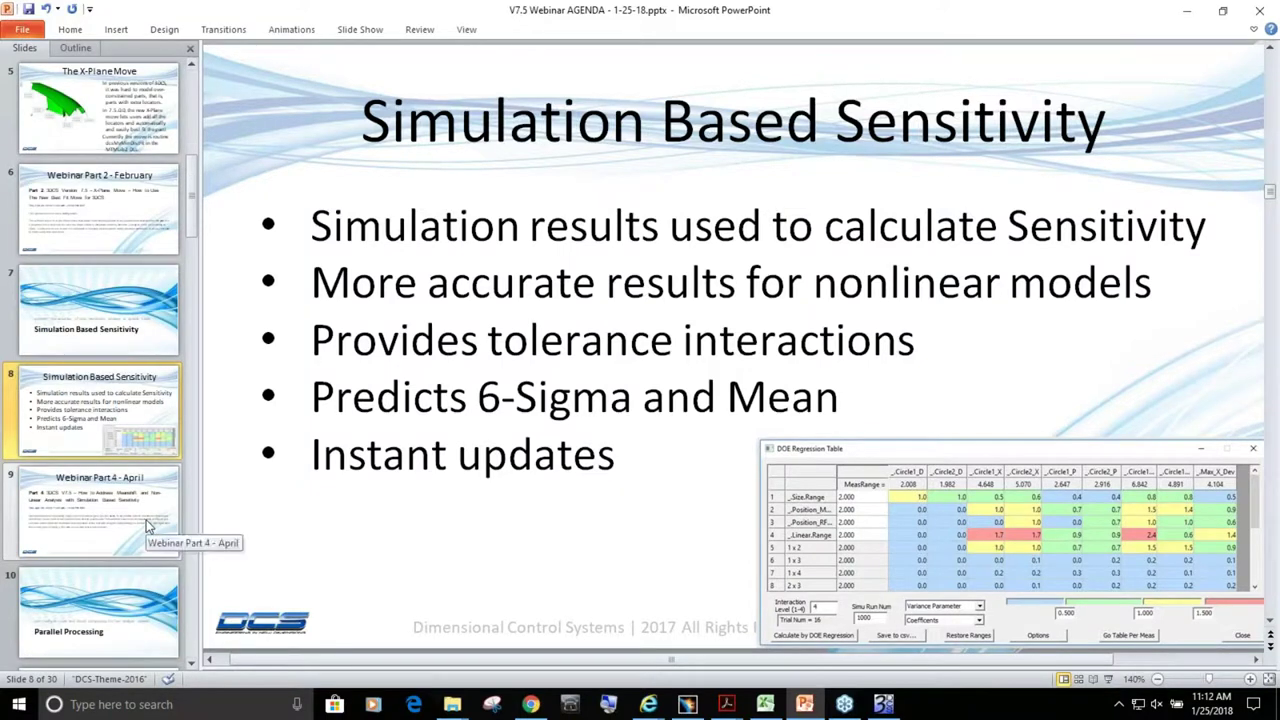
click(147, 526)
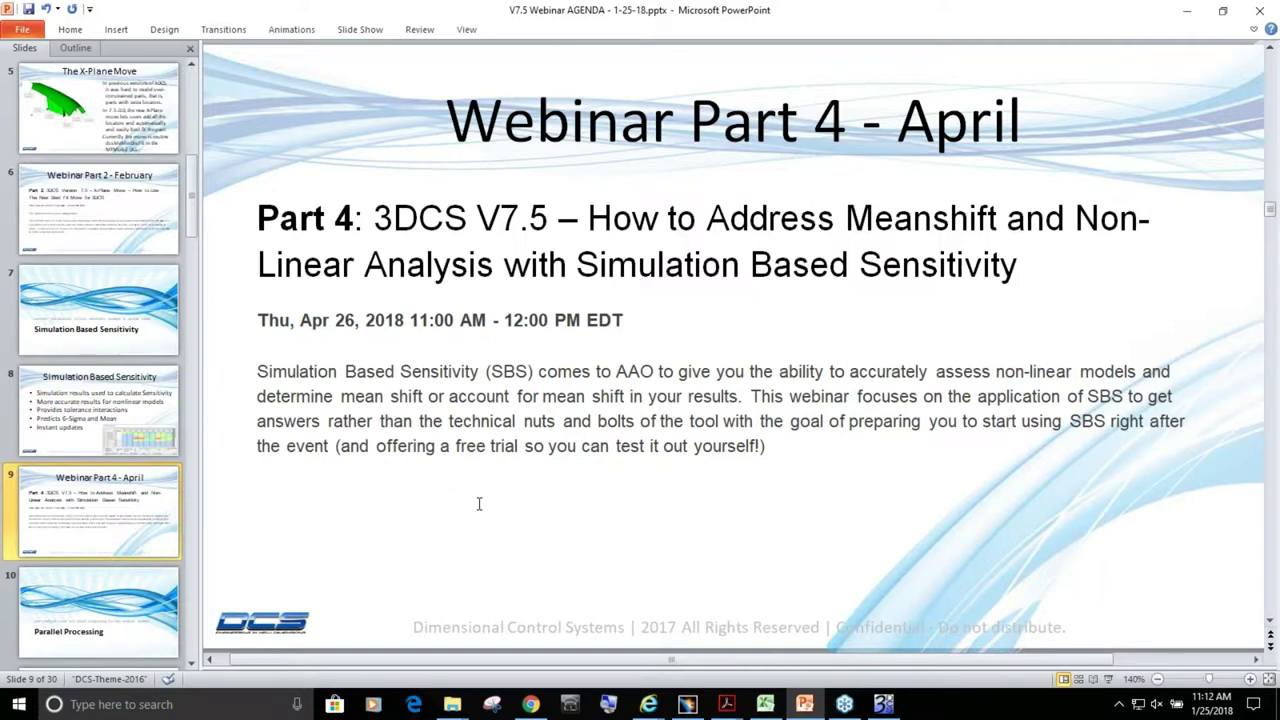
- Switch to New_Lever_Assembly_SBS.CATProduct in CATIA and toggle the lever between nominal build and exploded
click(689, 705)
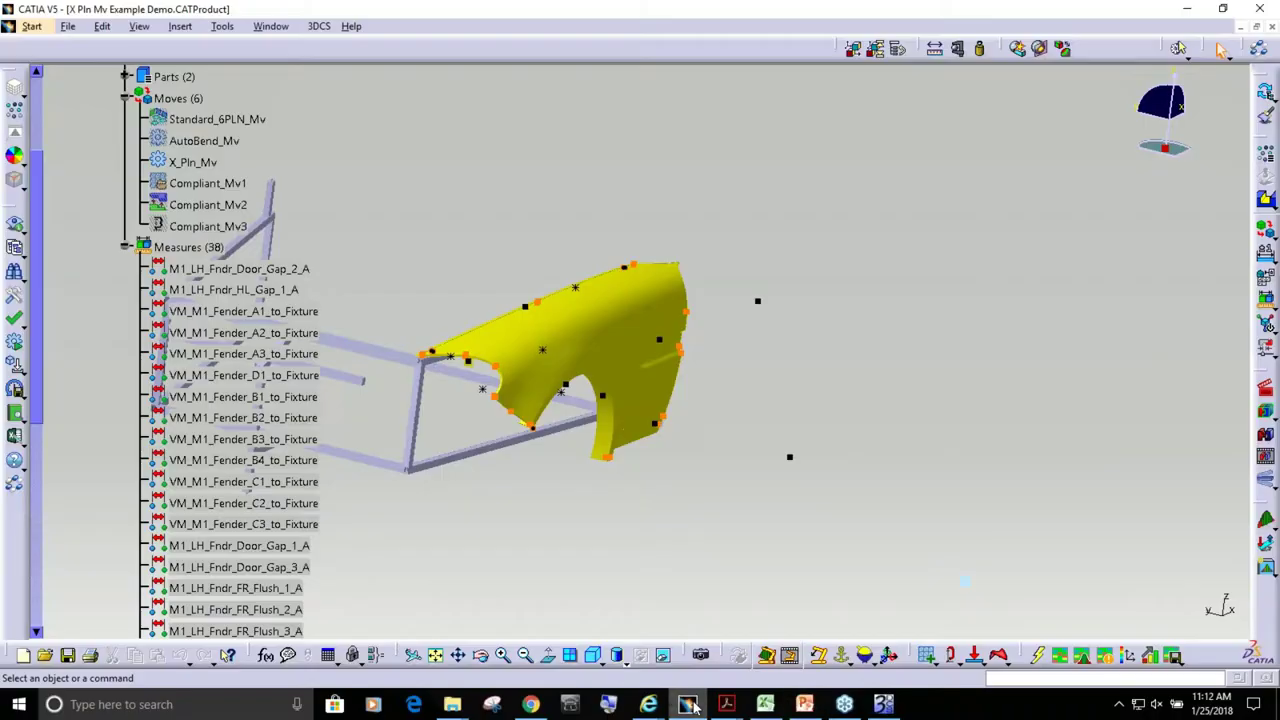
click(270, 27)
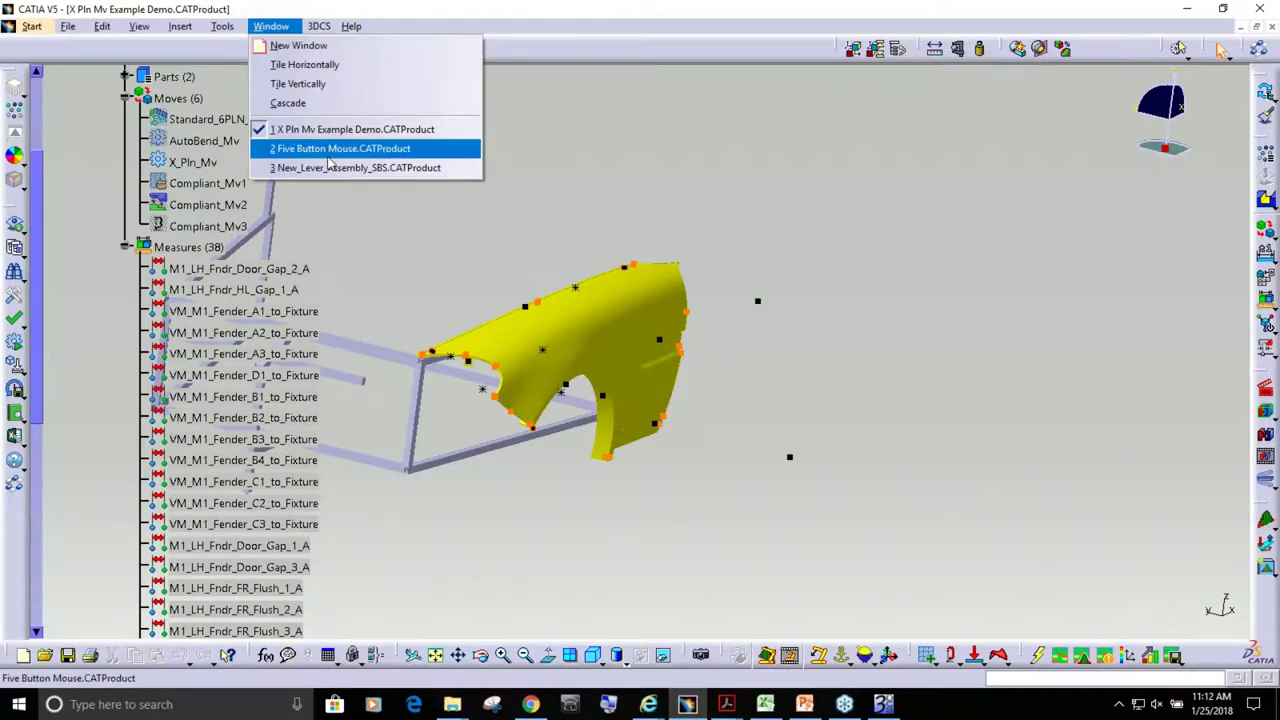
click(333, 170)
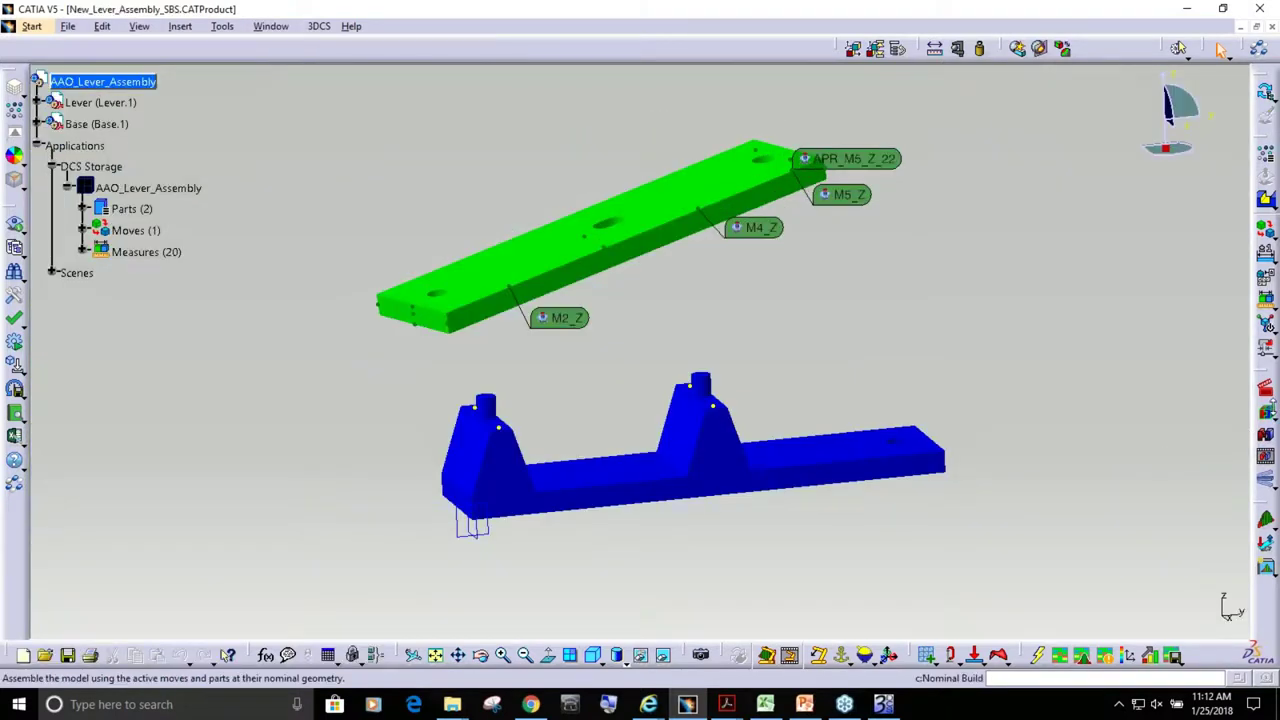
click(1265, 410)
middle_drag(723, 455, 727, 458)
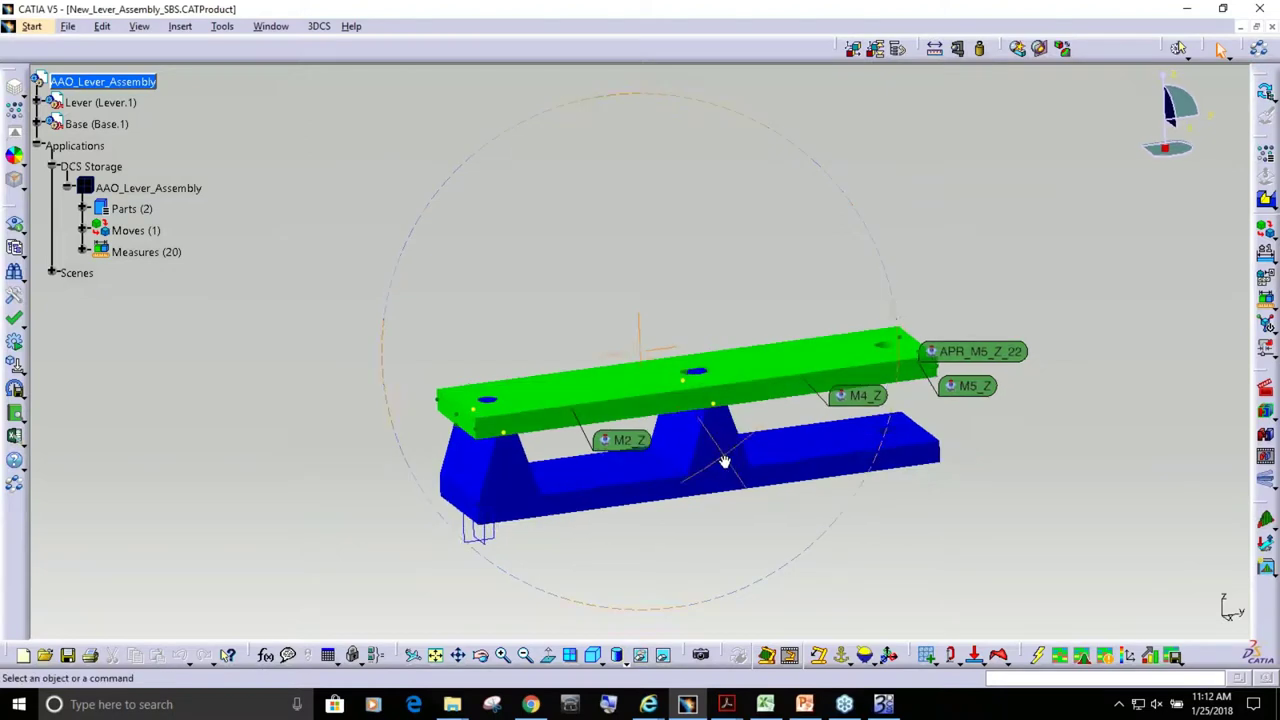
click(1266, 434)
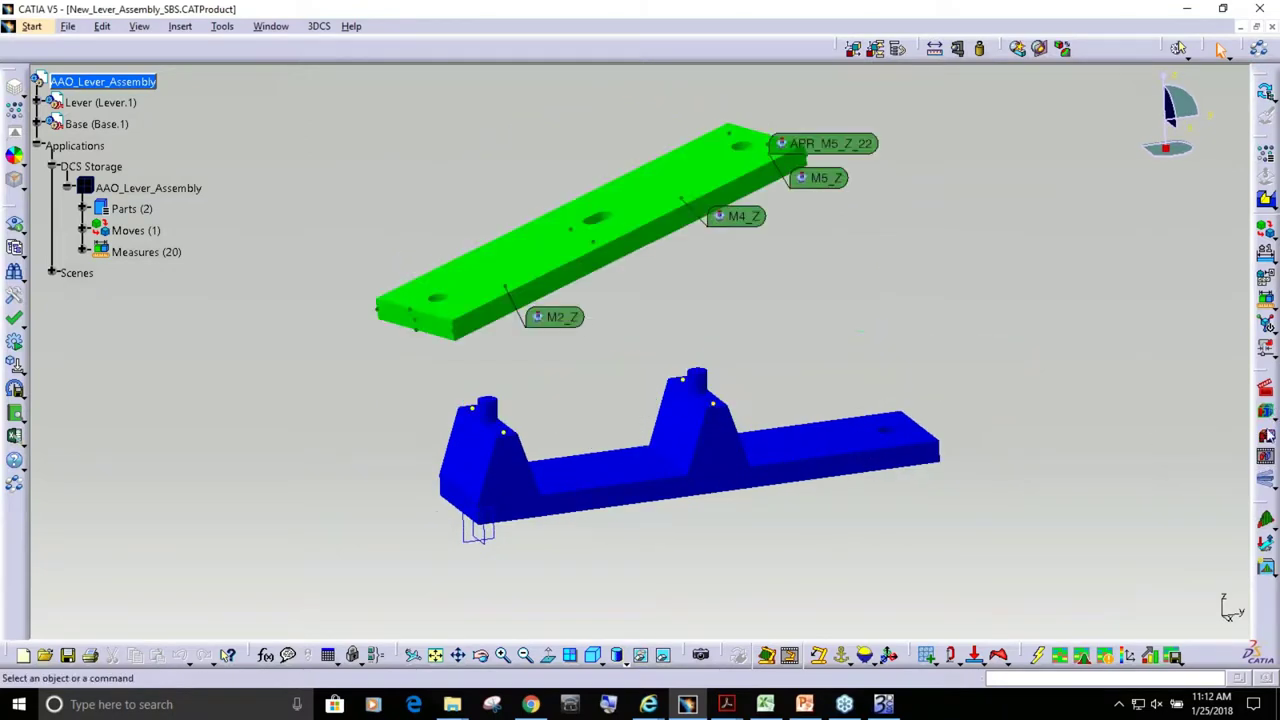
click(1266, 411)
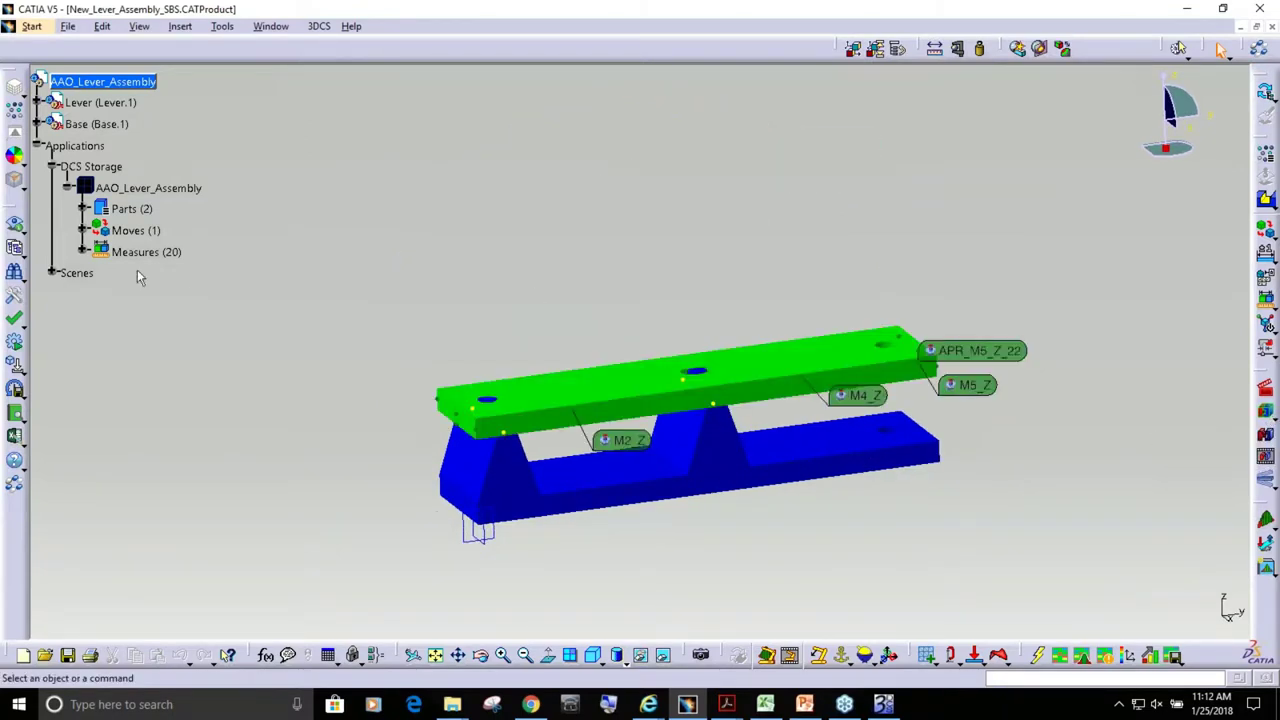
- Expand the 20 measures, inspect Hole_to_Hole_Min_Dia, and run then close the Deviate animation
click(83, 253)
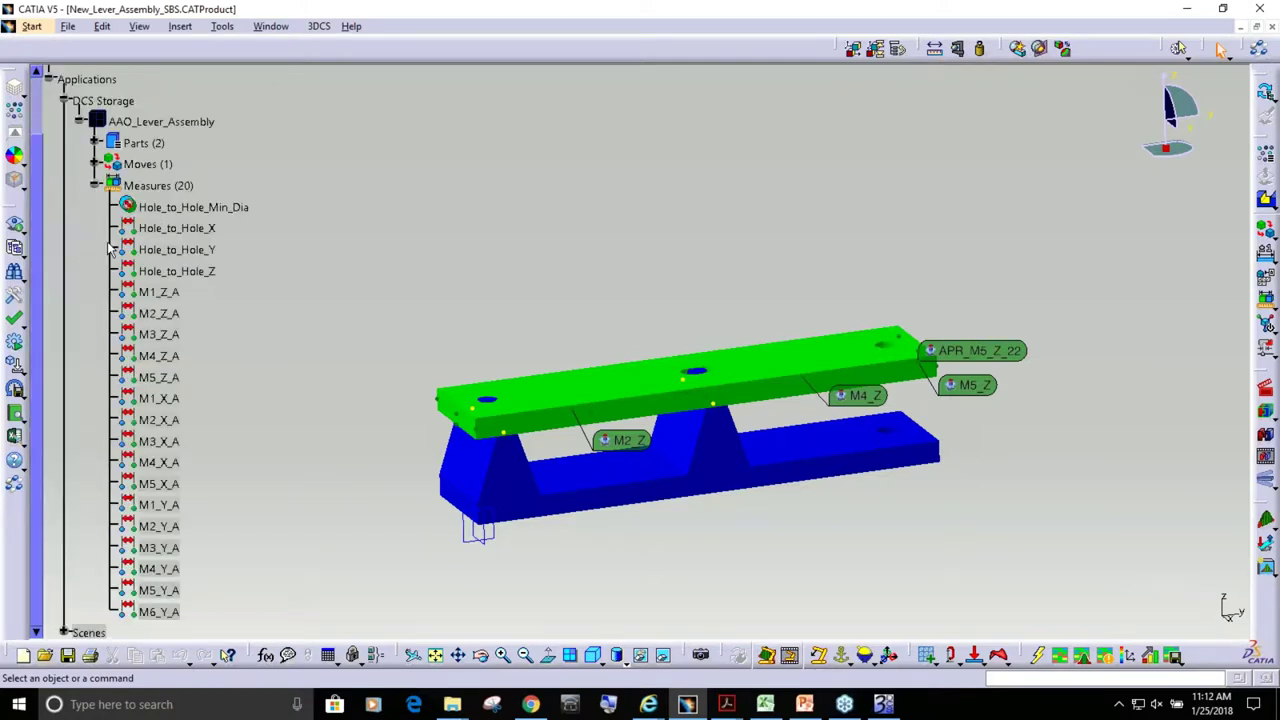
click(195, 208)
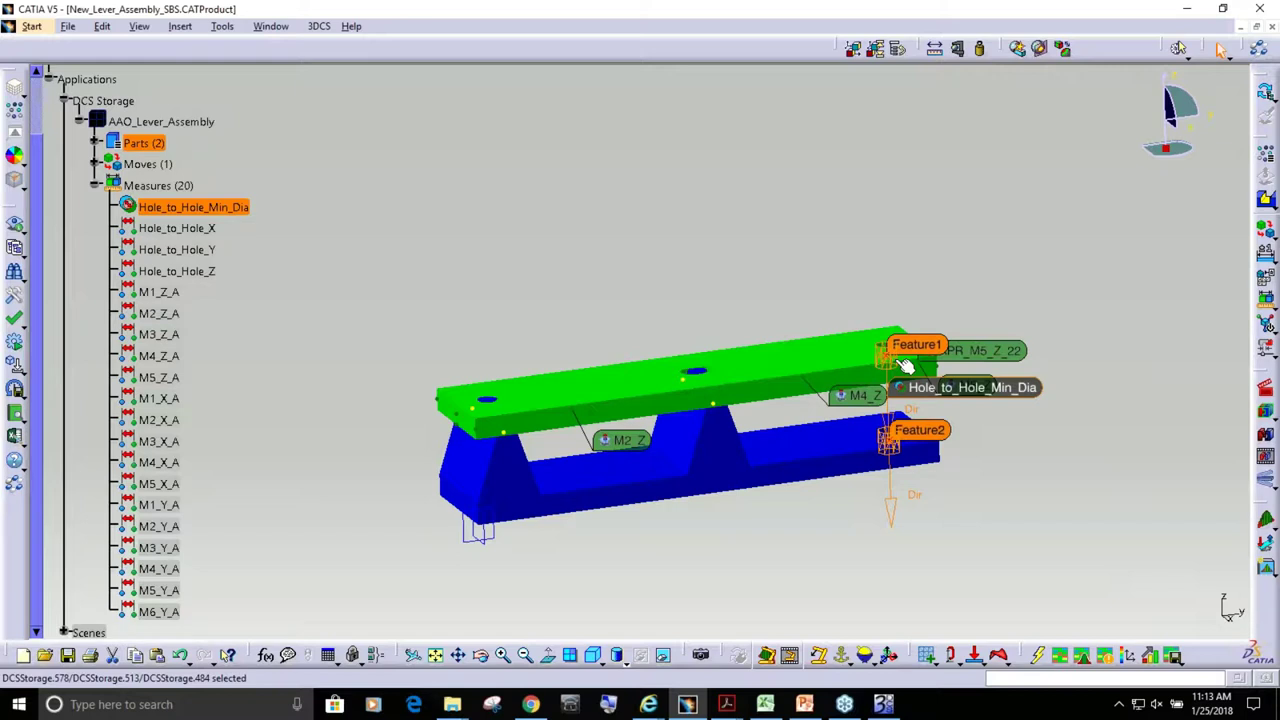
click(895, 400)
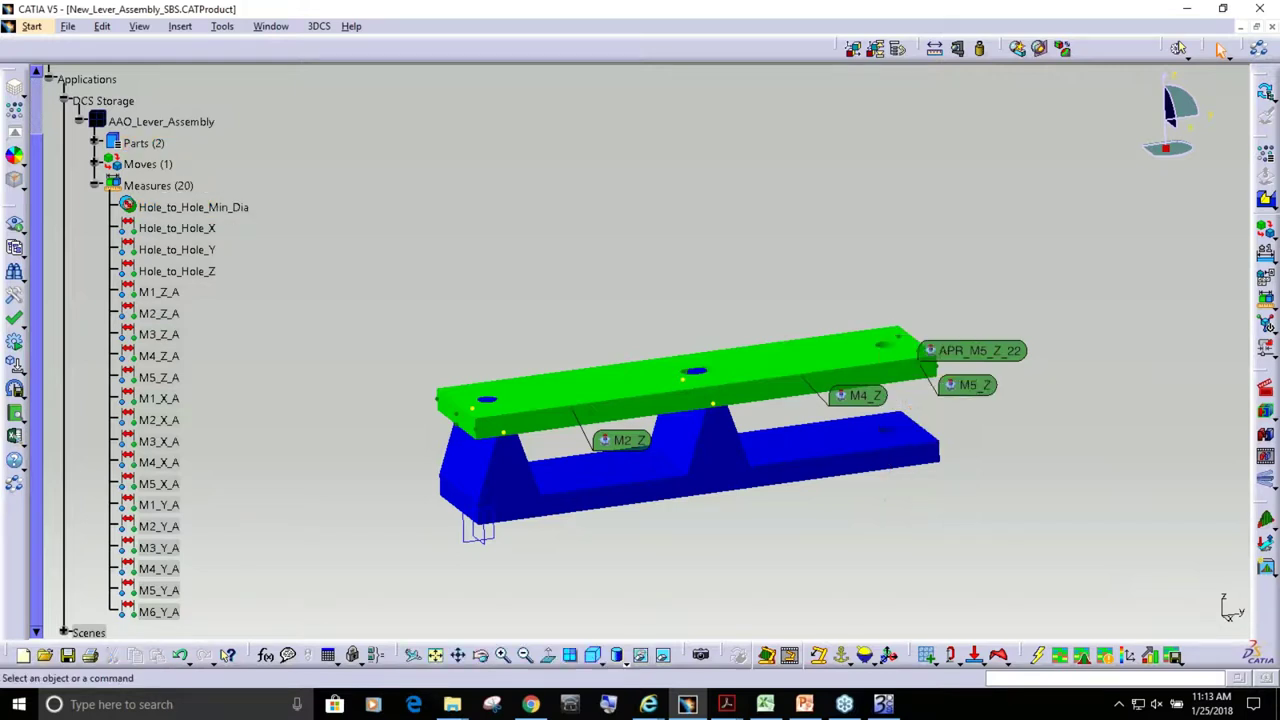
click(1266, 484)
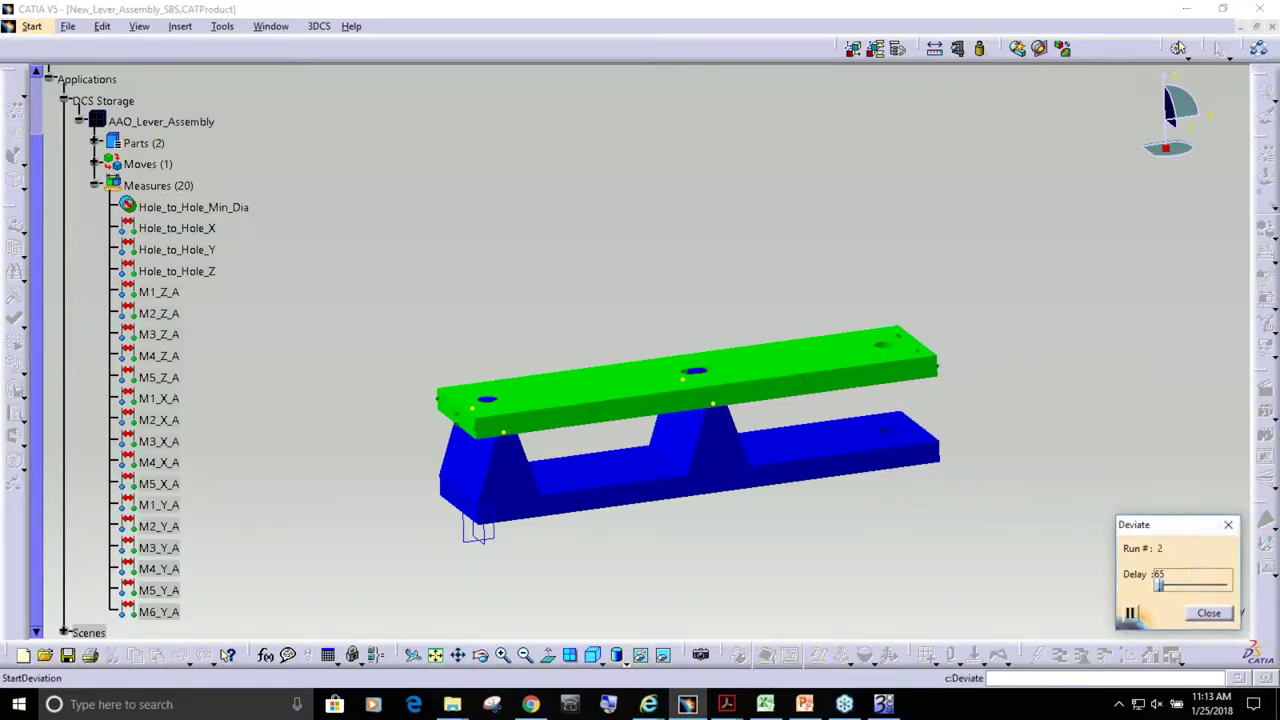
scroll(971, 514, up, 5)
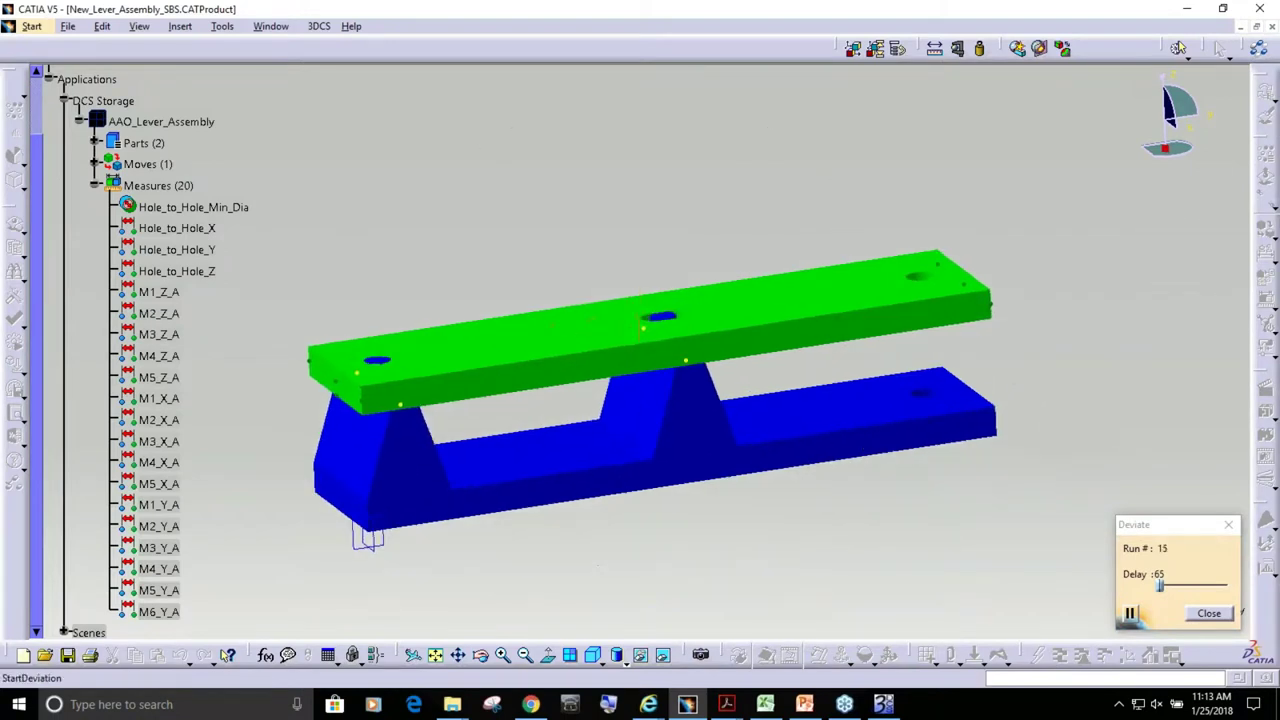
click(1210, 614)
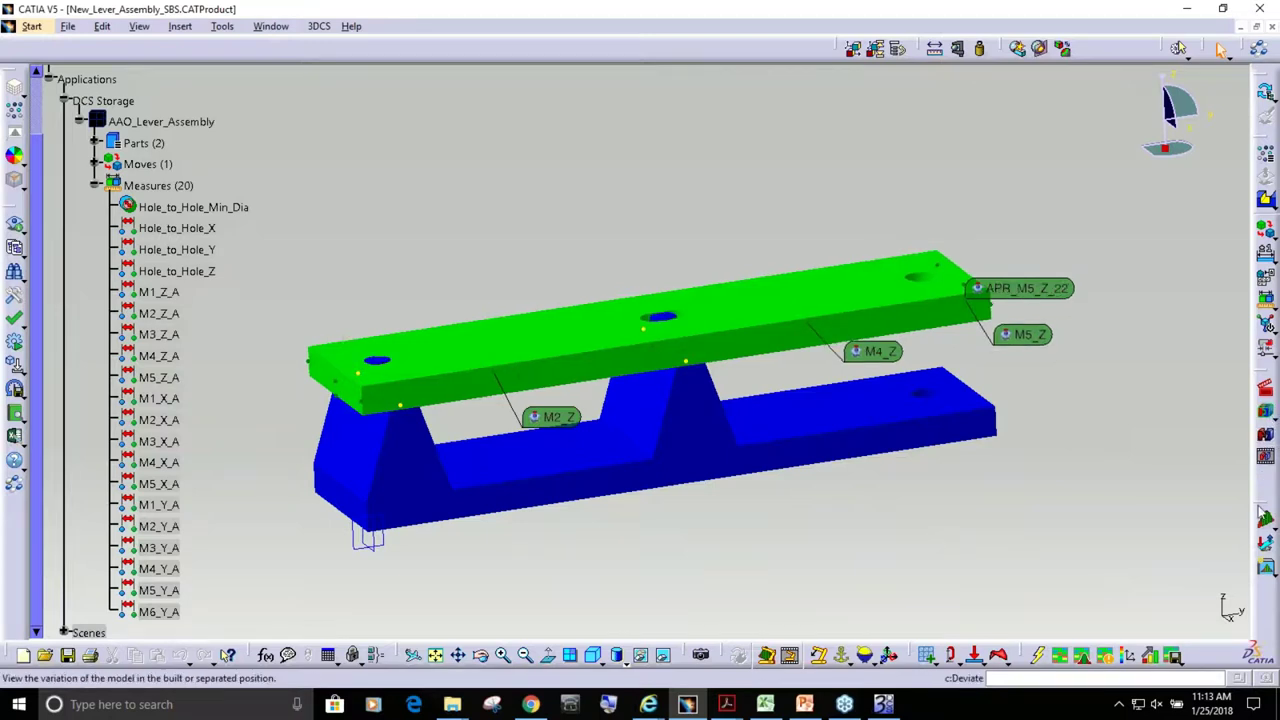
- Run the Monte Carlo and sensitivity analysis, overwriting the previous results file
click(1265, 541)
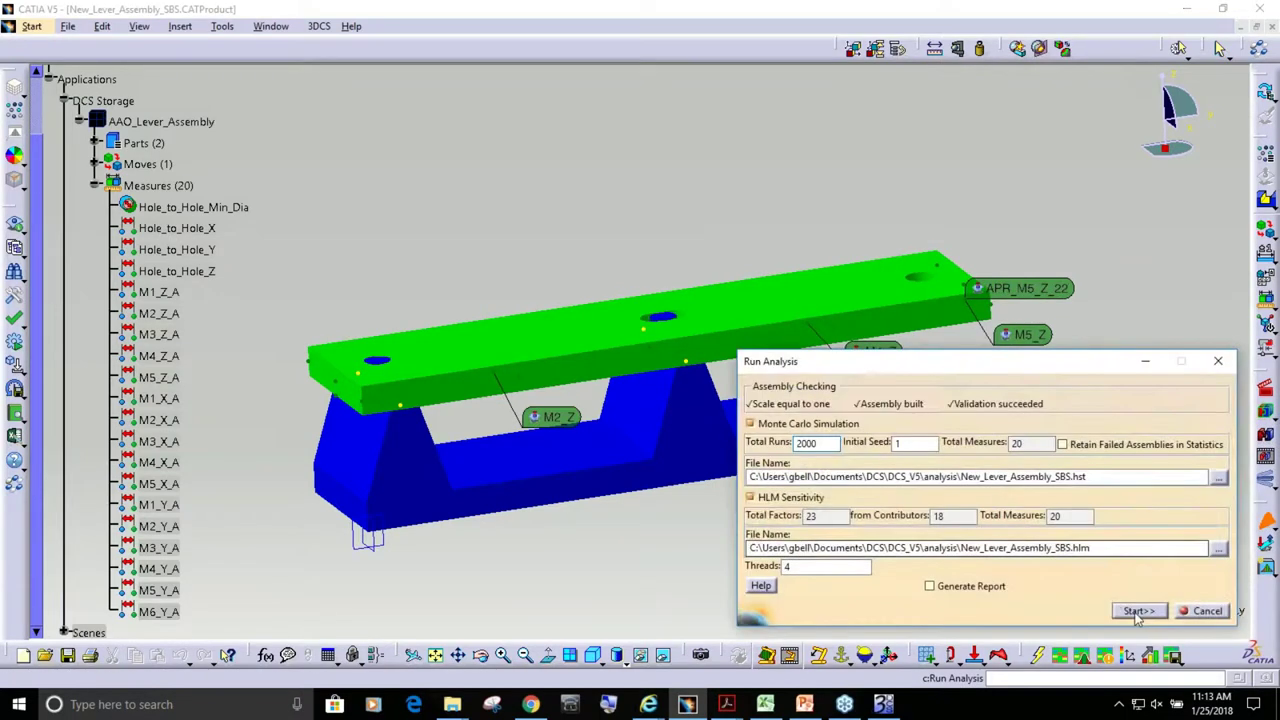
click(1137, 611)
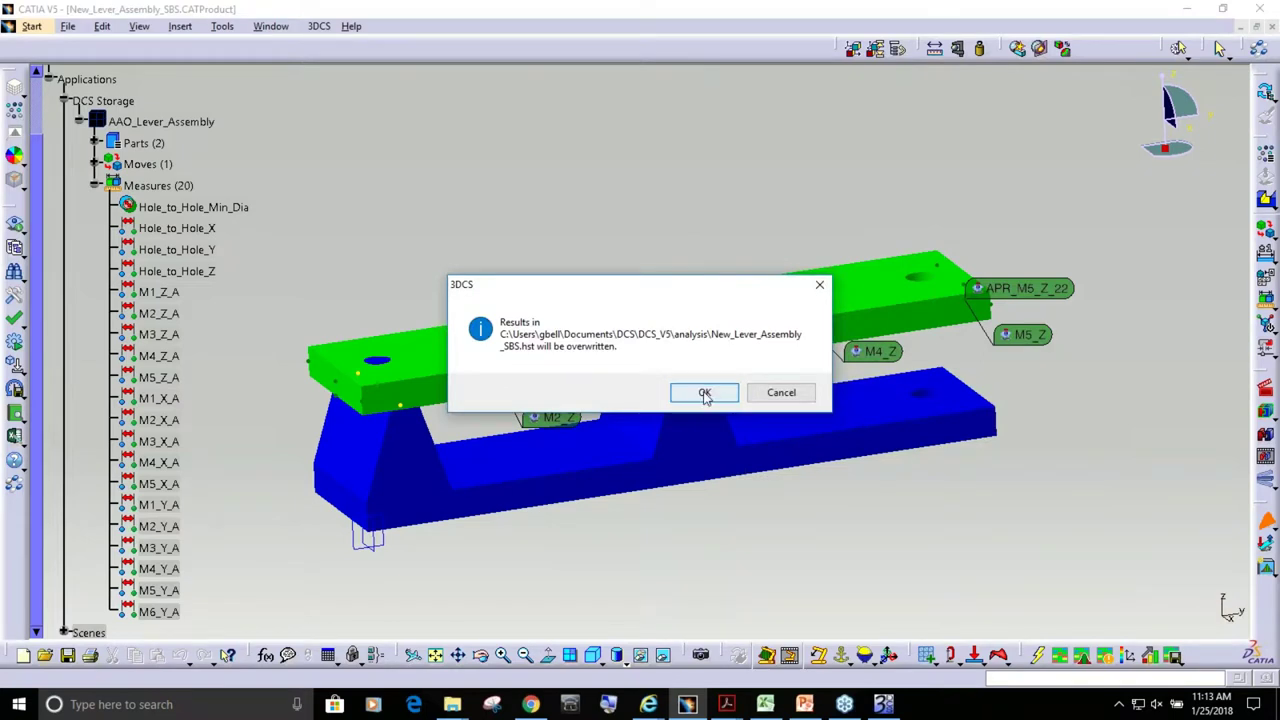
click(705, 394)
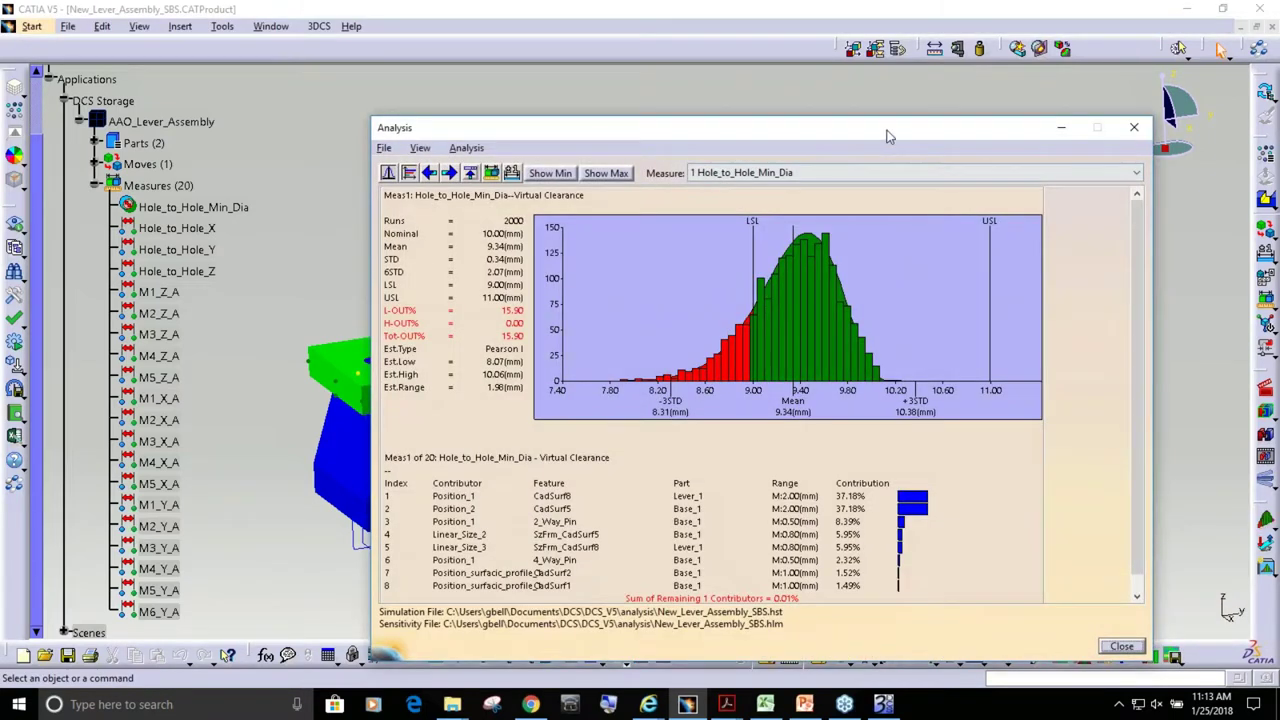
- Move the Analysis window to the upper left and narrow it to reveal the model
drag(887, 136, 652, 81)
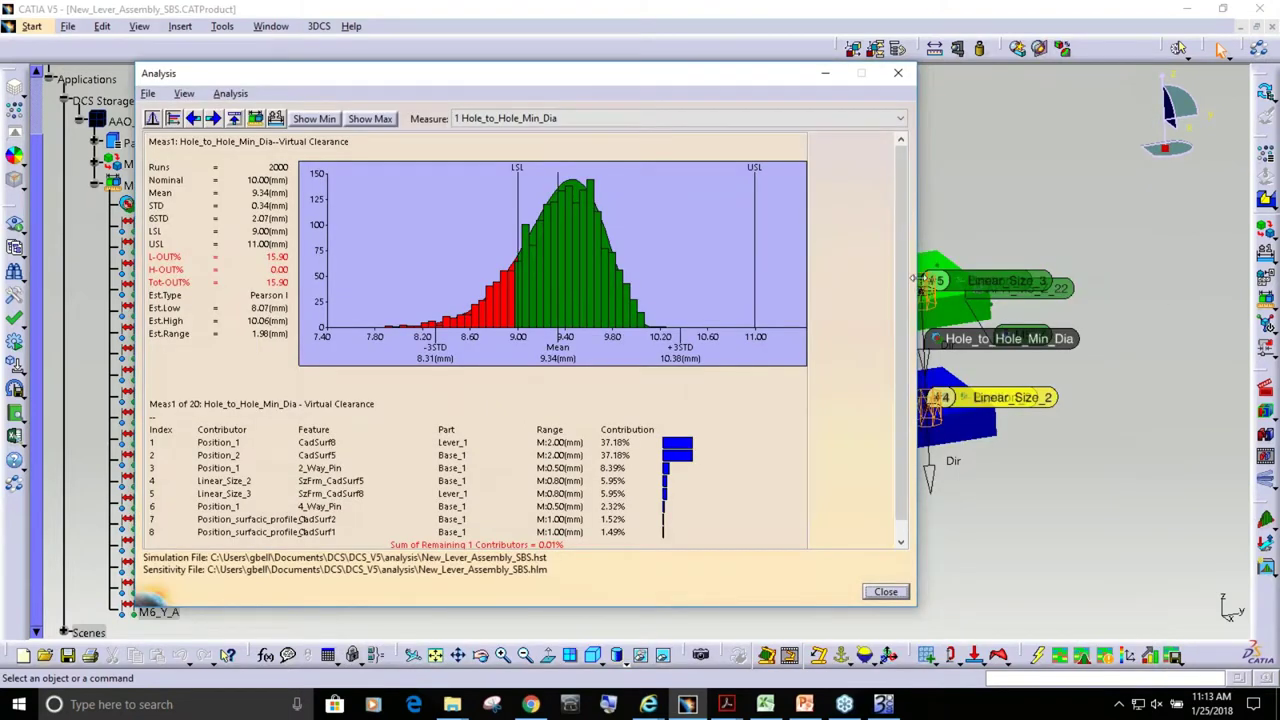
drag(917, 280, 707, 282)
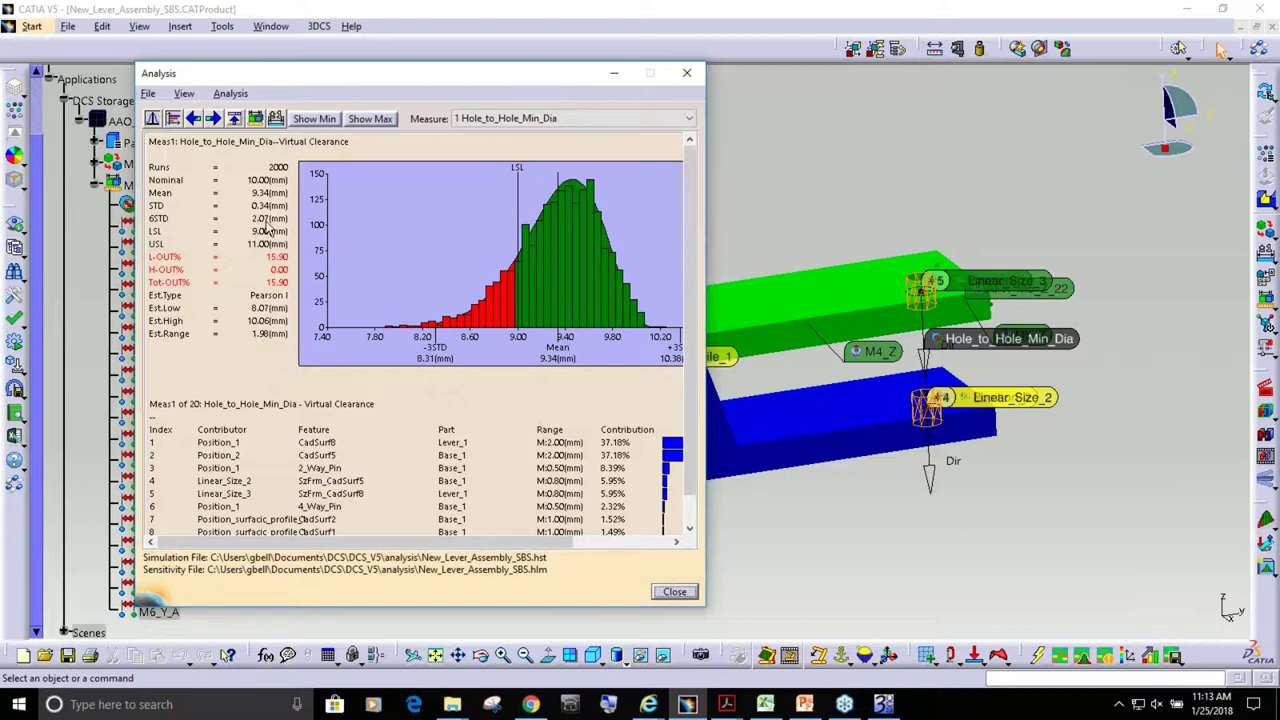
drag(557, 79, 522, 73)
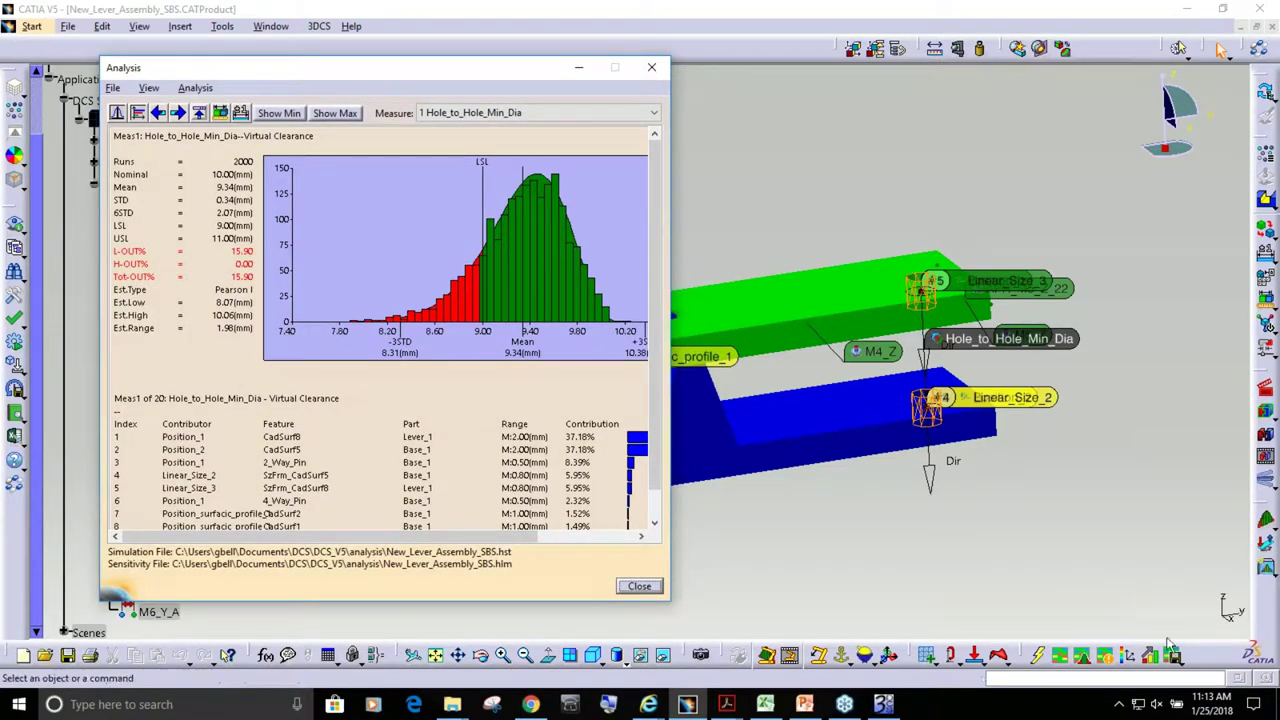
- Open the GeoFactor Analyzer, float the 3DCS Advanced Analyzer toolbar, and reposition the GeoFactor window
click(1062, 657)
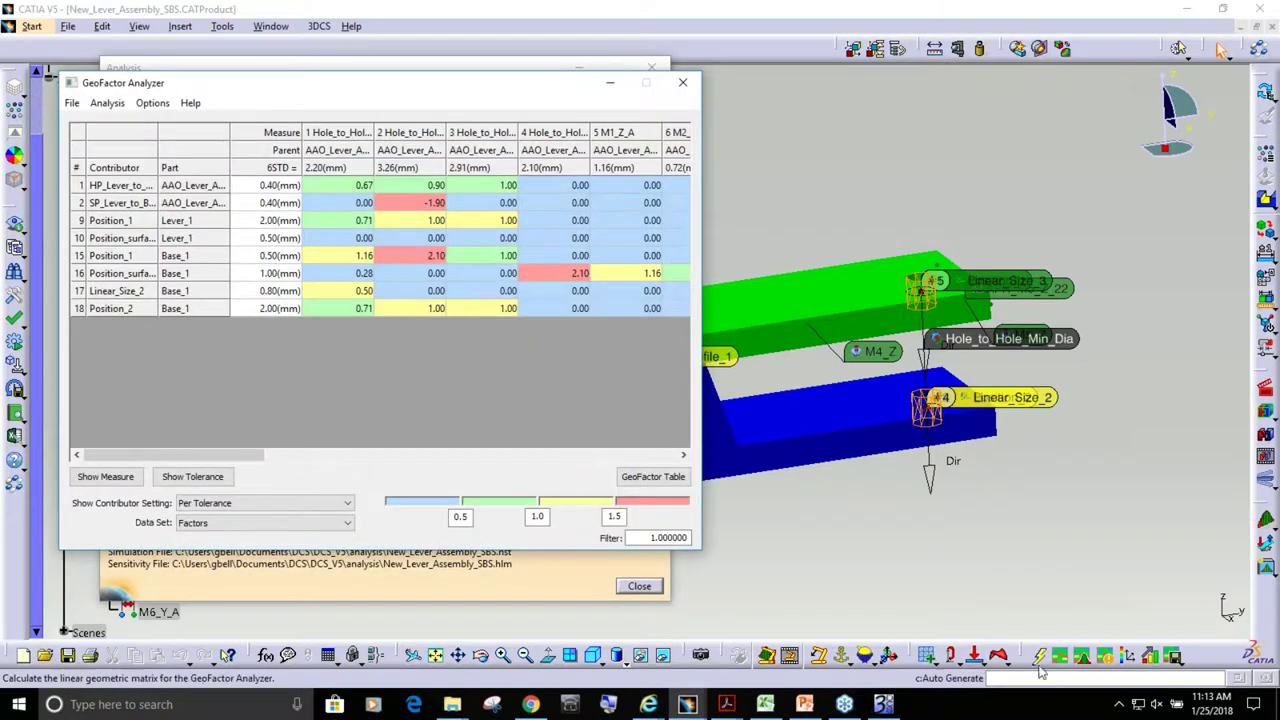
drag(1028, 655, 1030, 585)
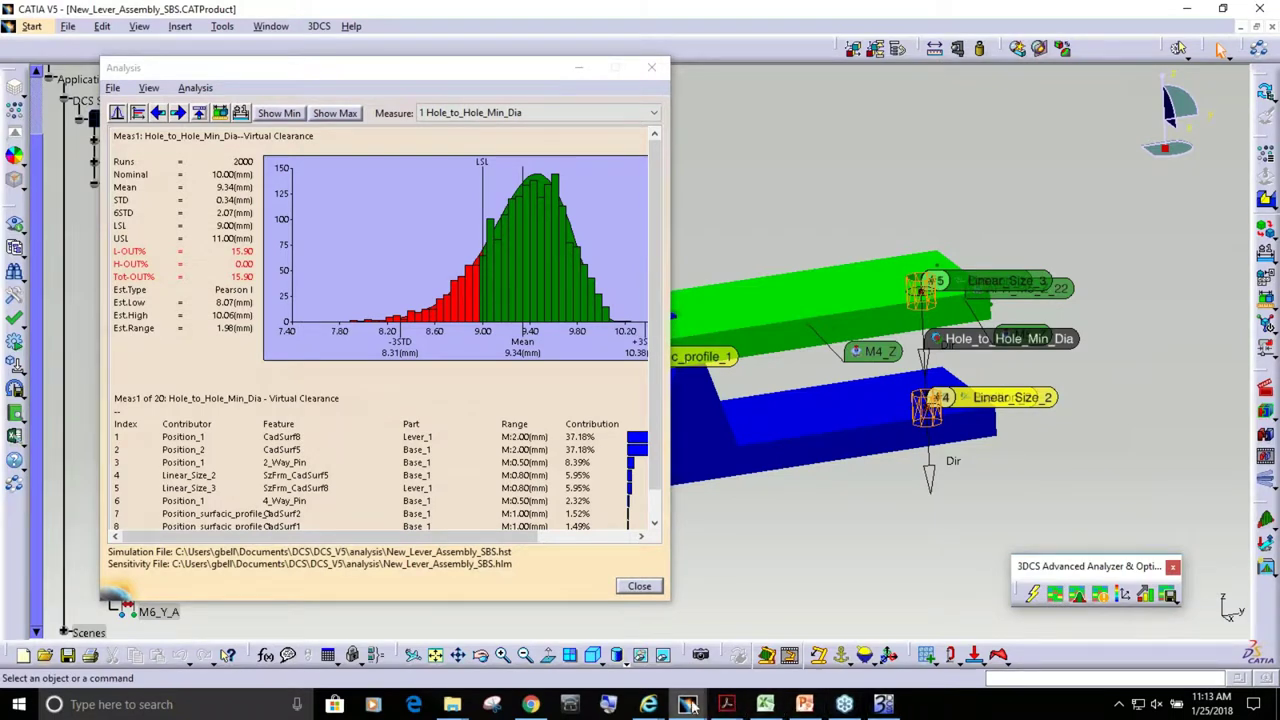
mouse_move(687, 705)
click(778, 650)
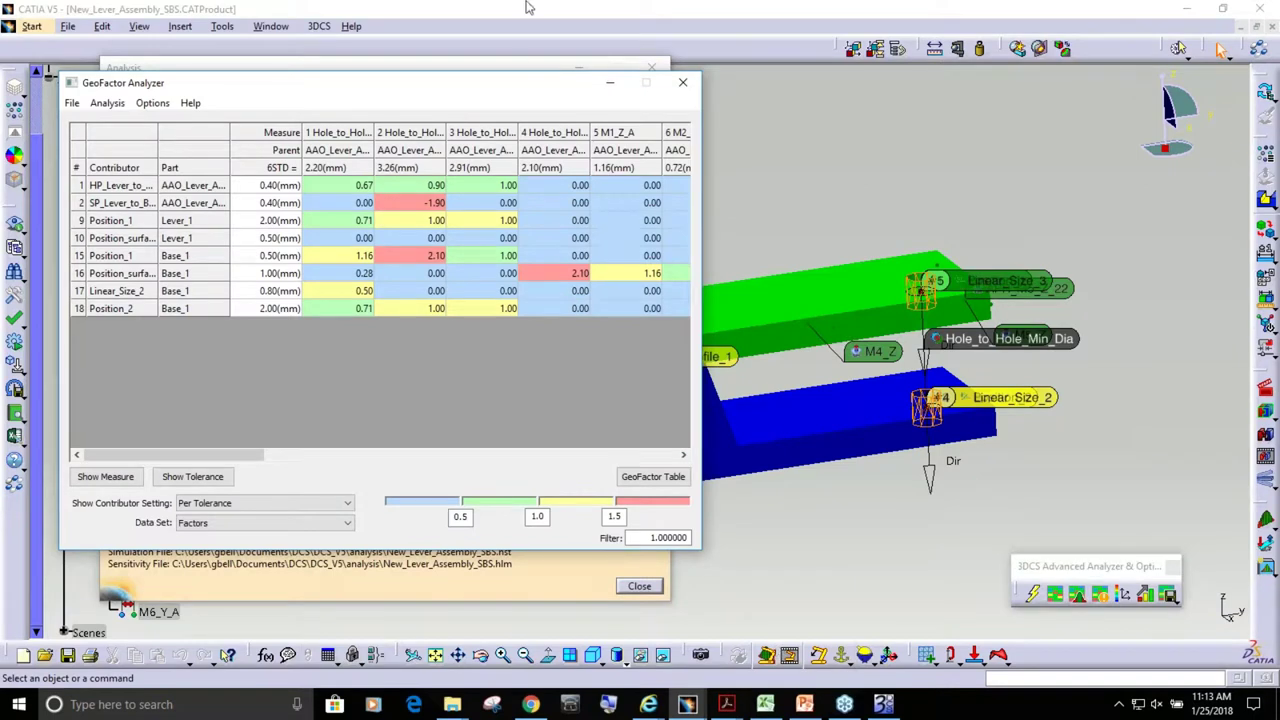
drag(575, 97, 935, 97)
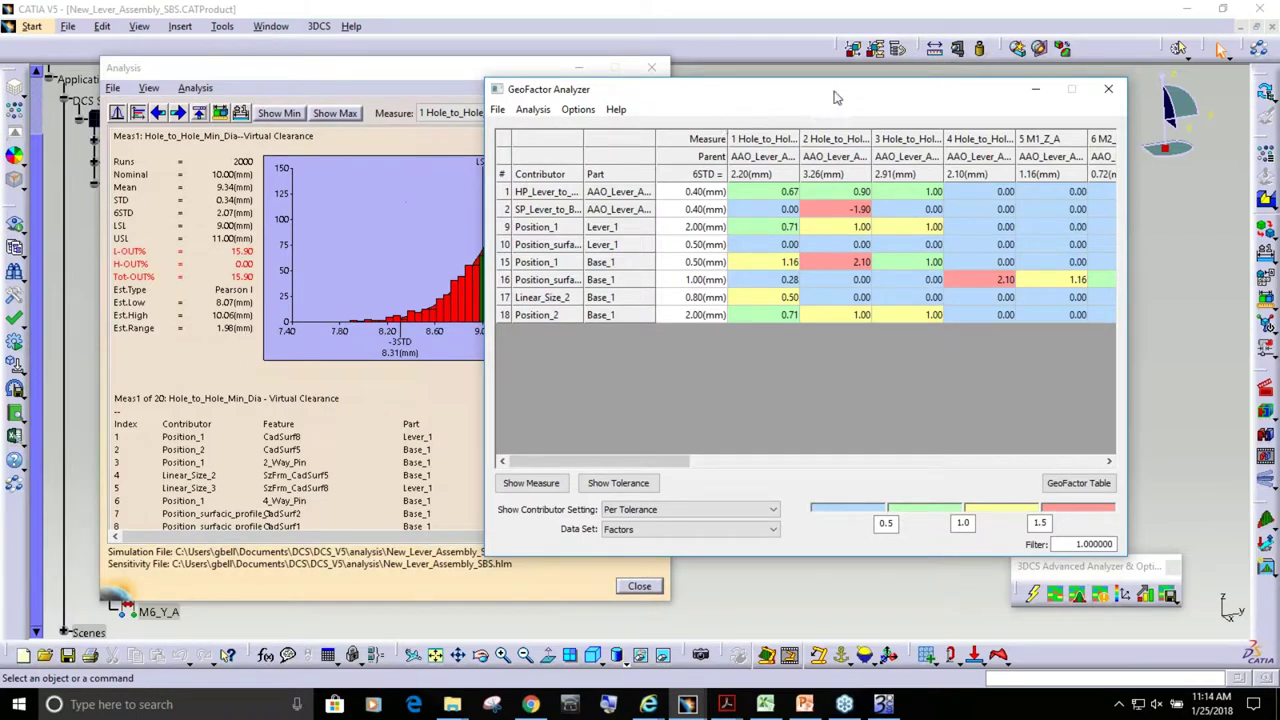
drag(843, 94, 517, 138)
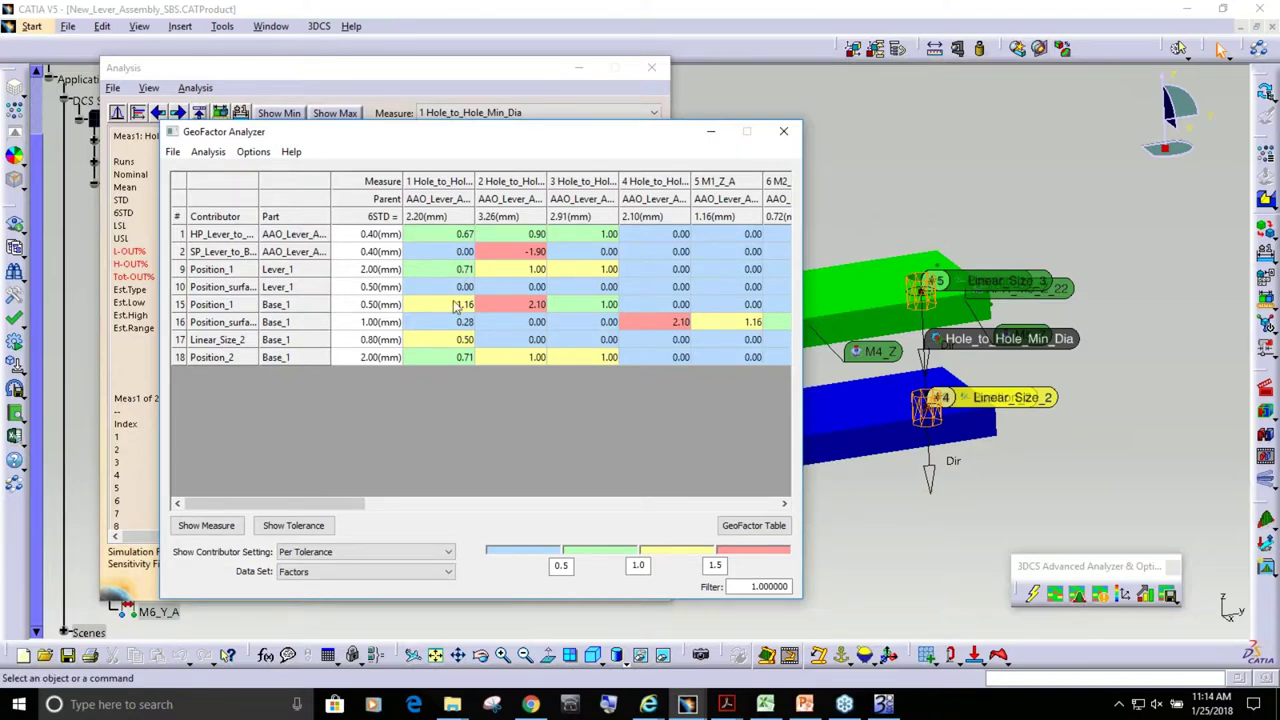
- Open the Simulation-Based Sensitivity table, check Degree of Interaction 6, and shift the window right
click(1079, 600)
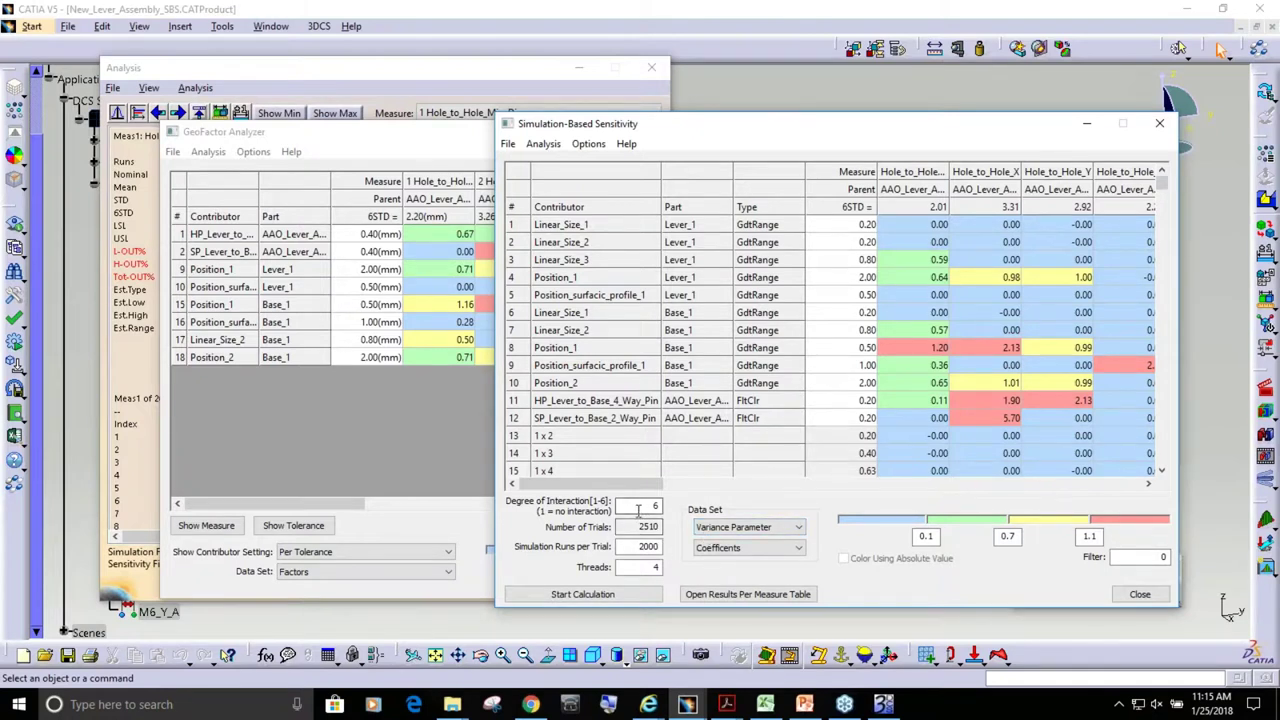
drag(638, 509, 656, 507)
drag(940, 127, 994, 117)
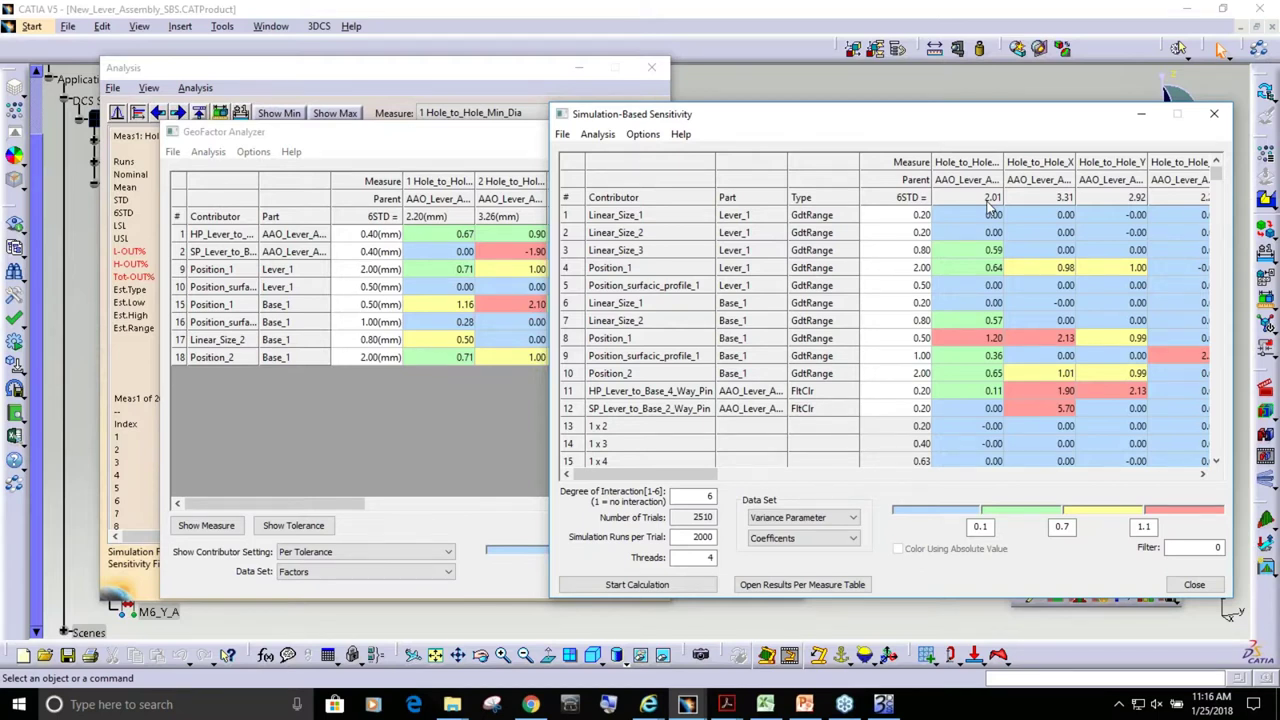
- Move the sensitivity window left, keeping Coefficients and Variance Parameter as the data sets
drag(997, 120, 921, 97)
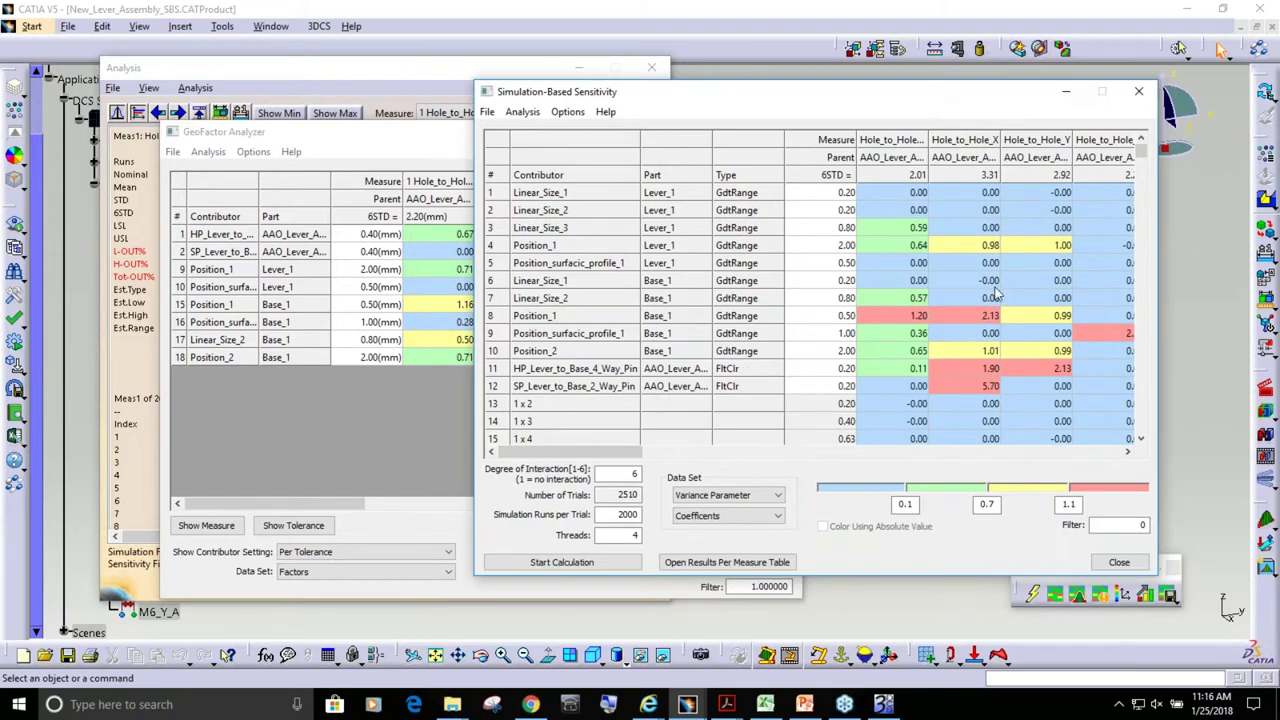
click(770, 527)
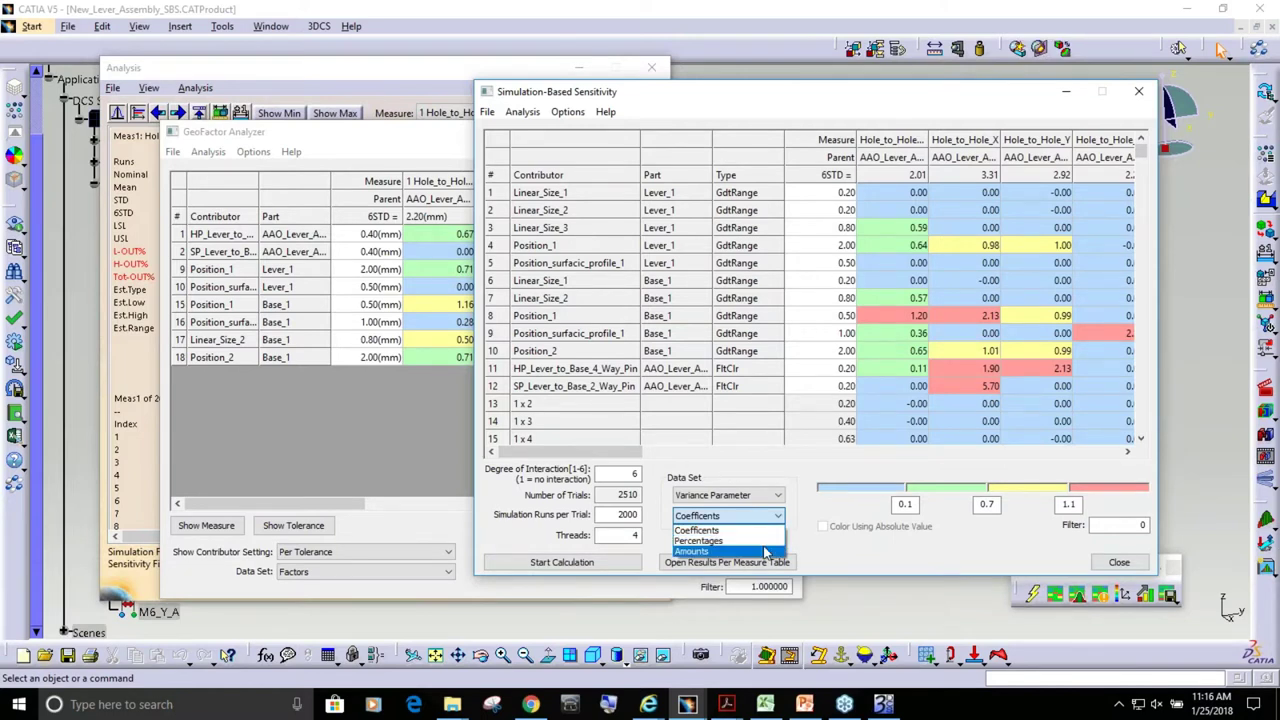
click(779, 500)
click(779, 497)
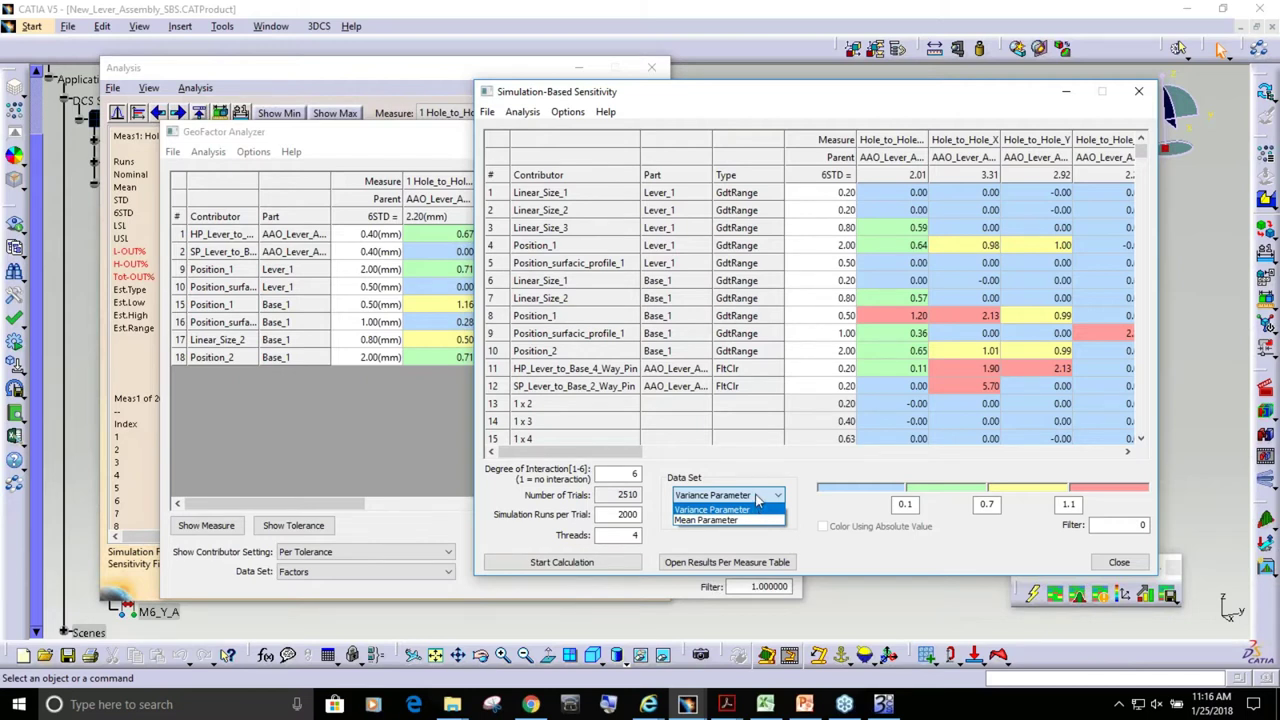
click(757, 503)
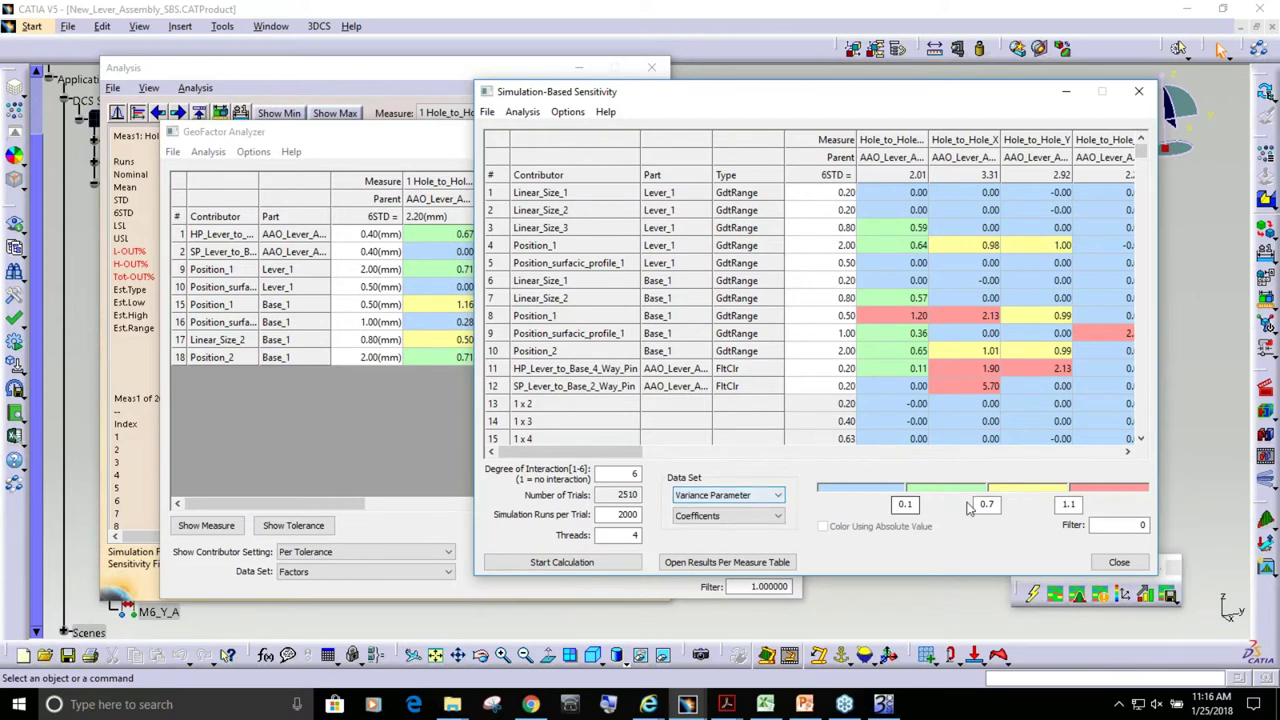
- Shift the sensitivity window further left and return to the PowerPoint webinar agenda
drag(940, 99, 883, 97)
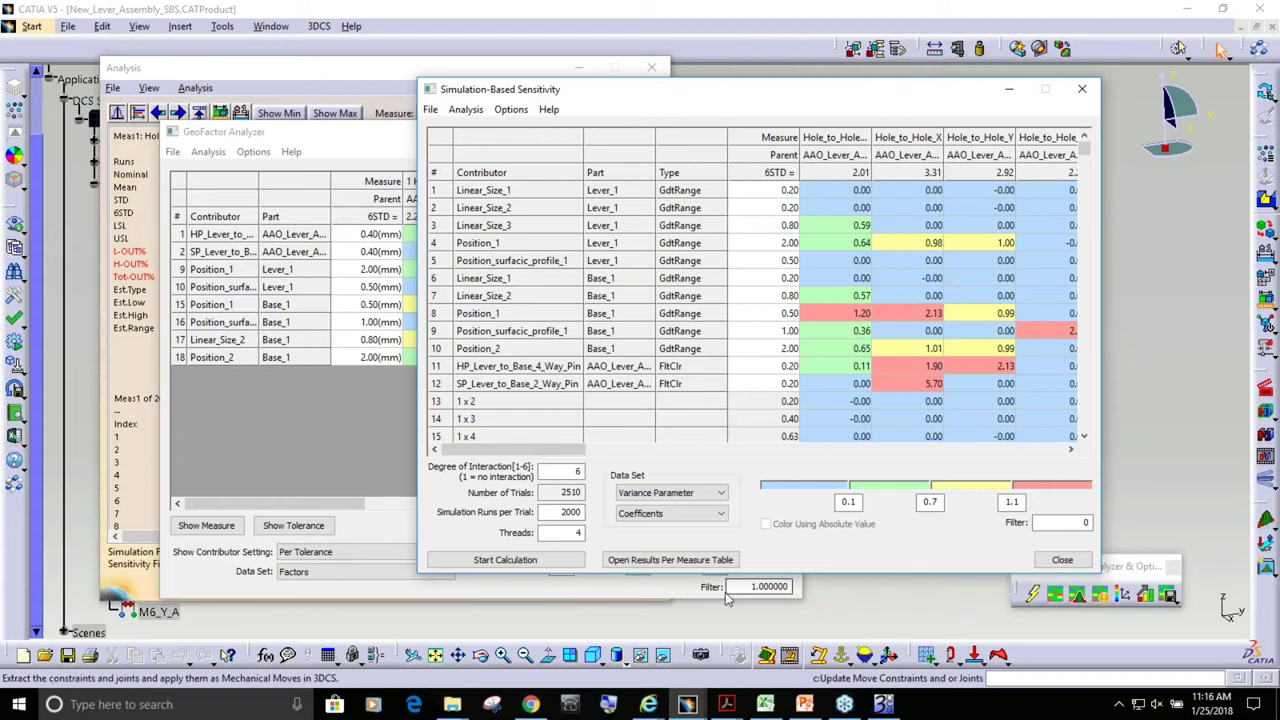
click(846, 706)
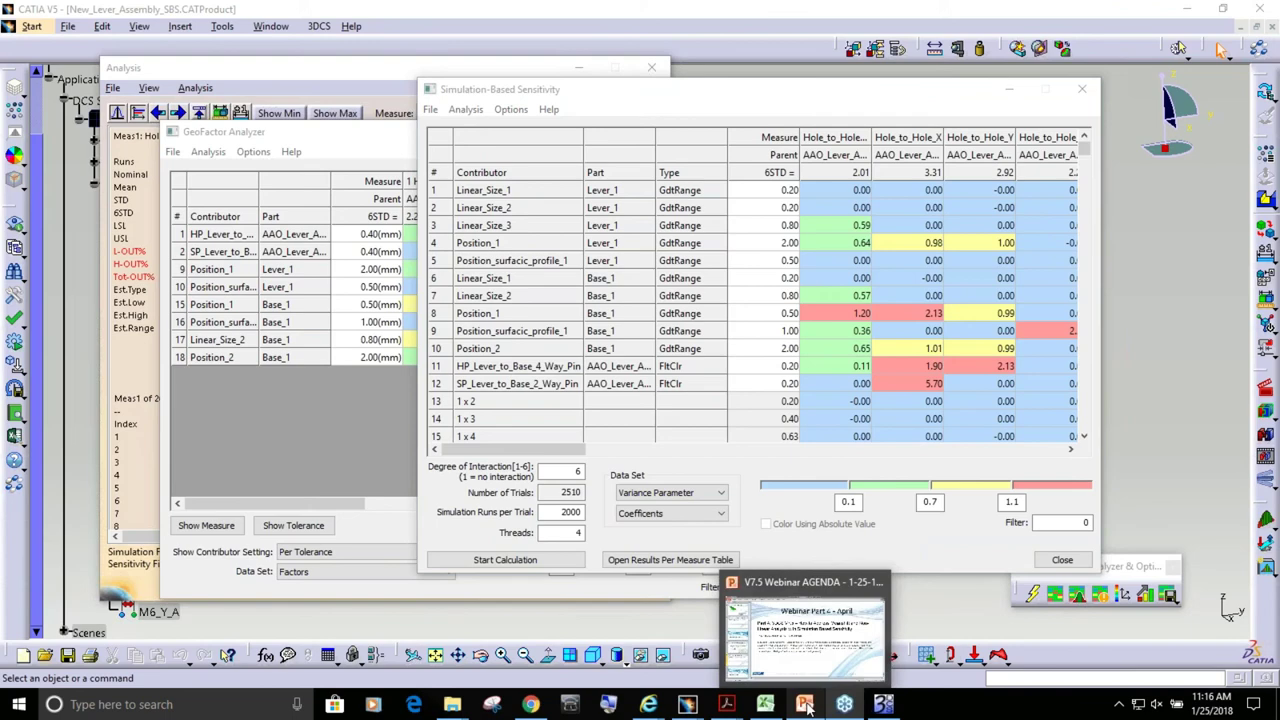
click(806, 705)
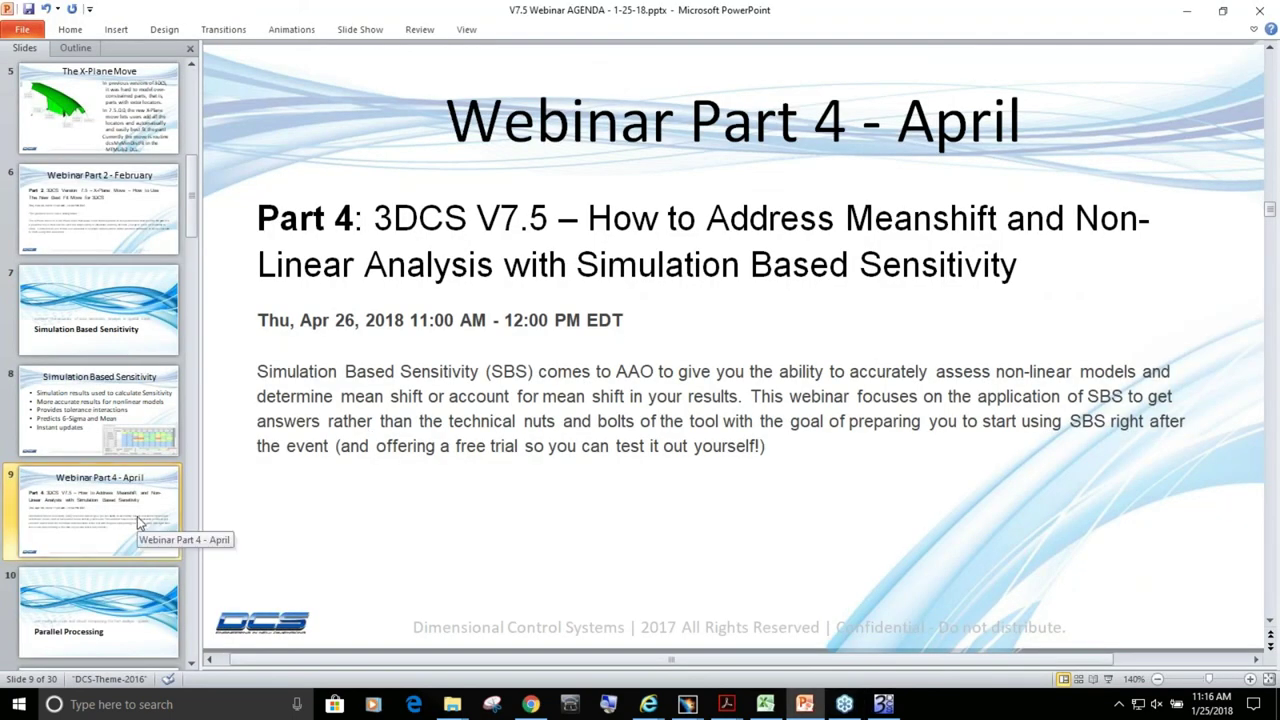